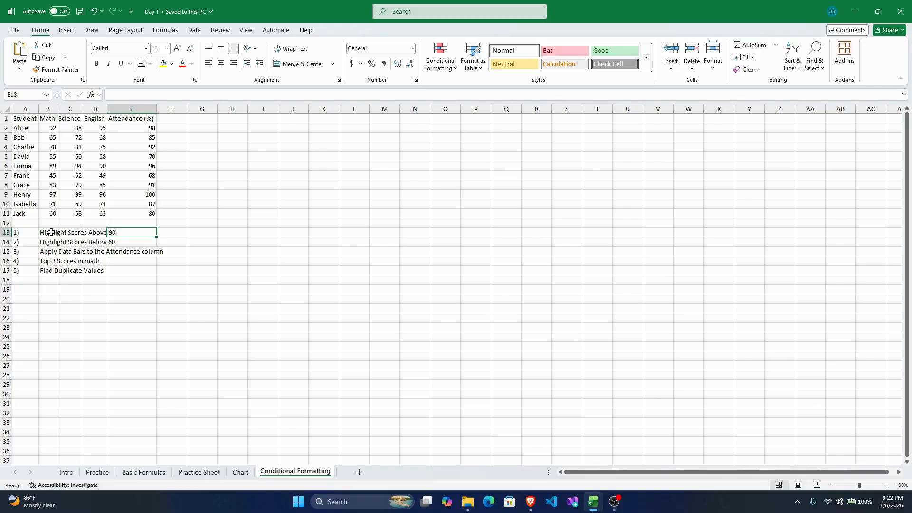
Review the five conditional formatting tasks listed in rows 13 to 17 and the Attendance data they refer to.
left_click_drag(47, 234, 101, 243)
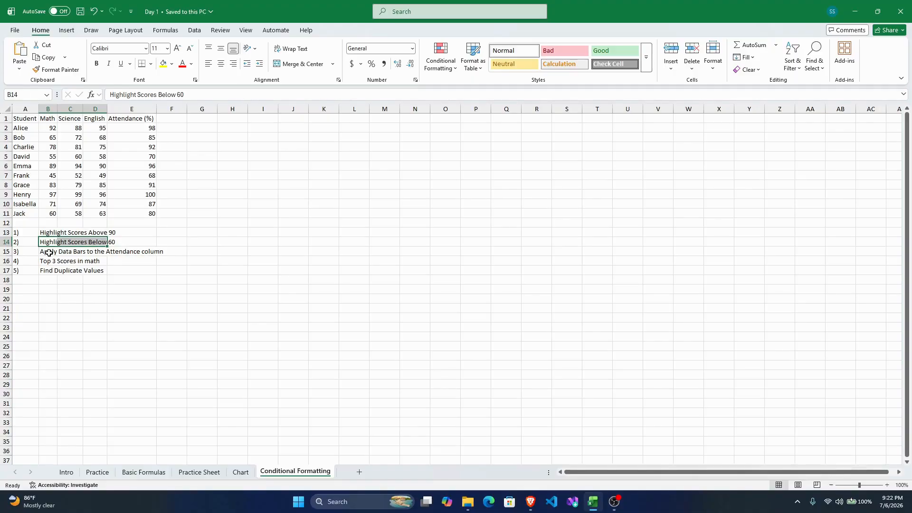
left_click_drag(49, 253, 117, 253)
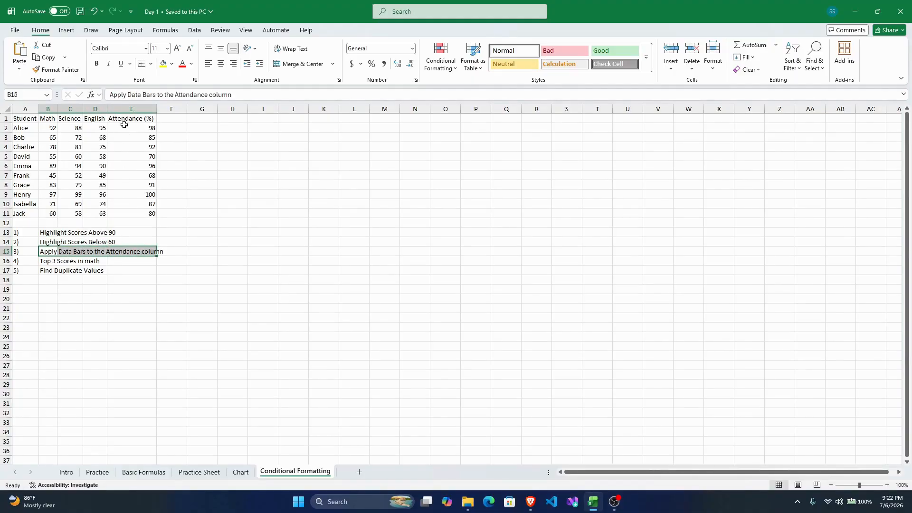
left_click_drag(124, 125, 119, 213)
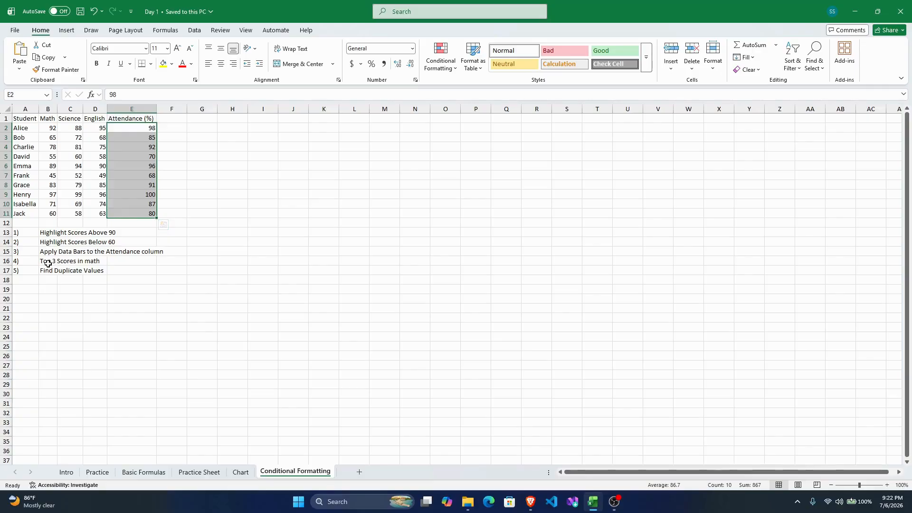
left_click_drag(48, 263, 102, 261)
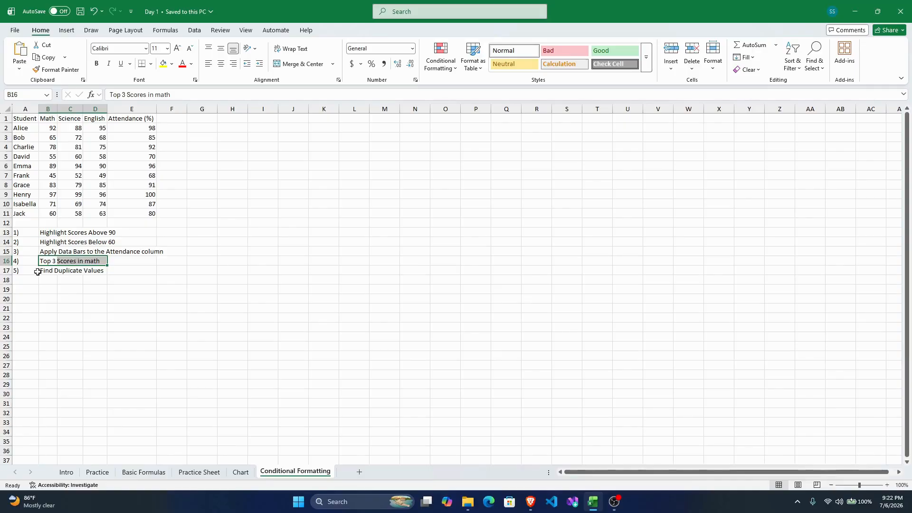
left_click_drag(48, 270, 97, 271)
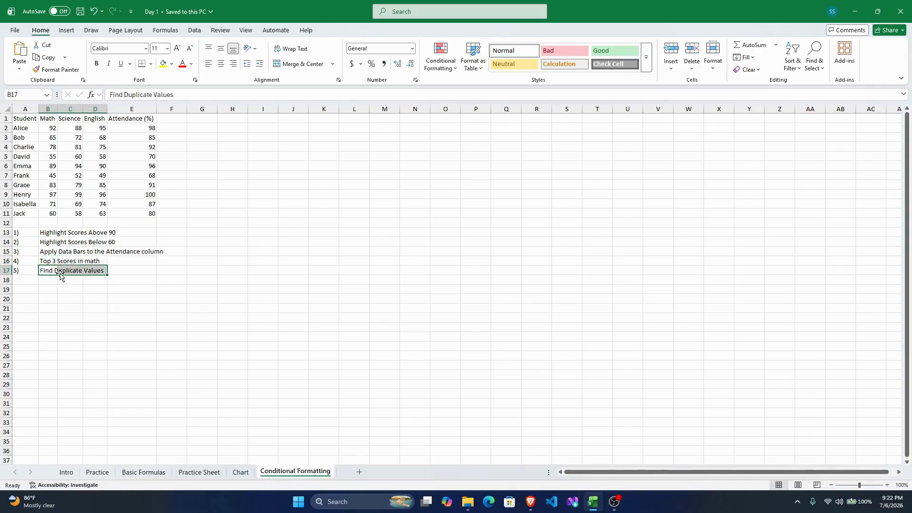
left_click(59, 242)
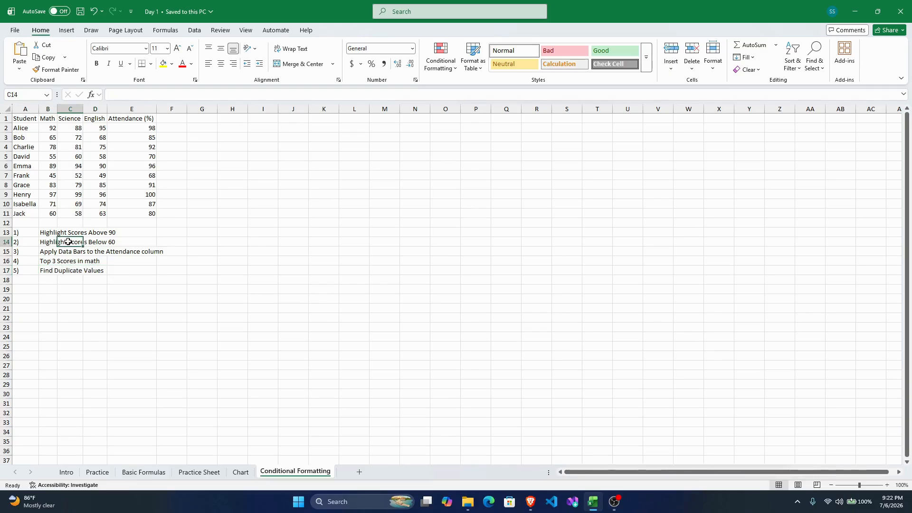
left_click(431, 64)
left_click(432, 63)
Highlight Math, Science and English scores in B2:D11 greater than 90 with Green Fill with Dark Green Text.
left_click_drag(52, 235, 101, 234)
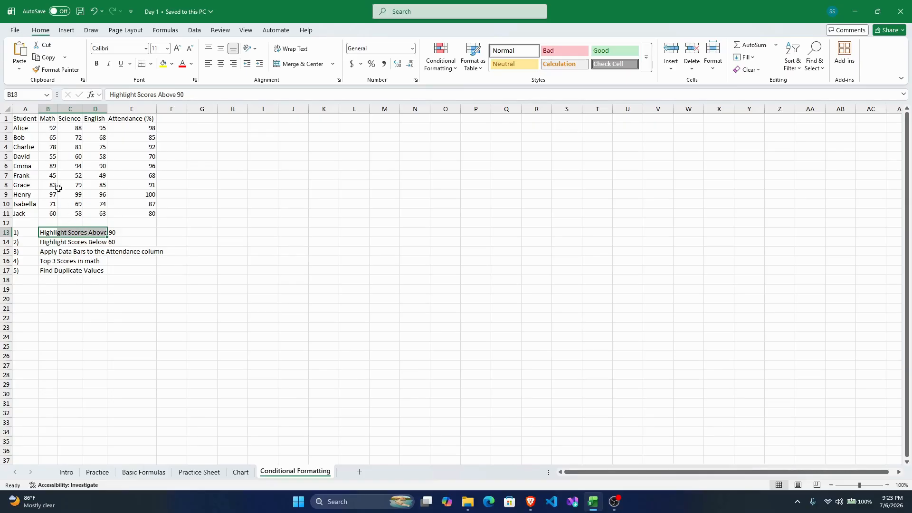
left_click_drag(46, 127, 93, 213)
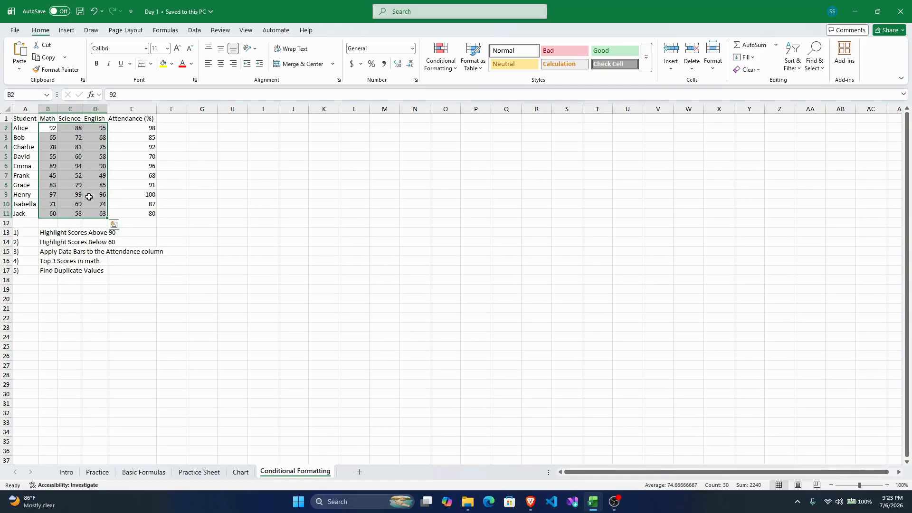
left_click(437, 67)
mouse_move(451, 87)
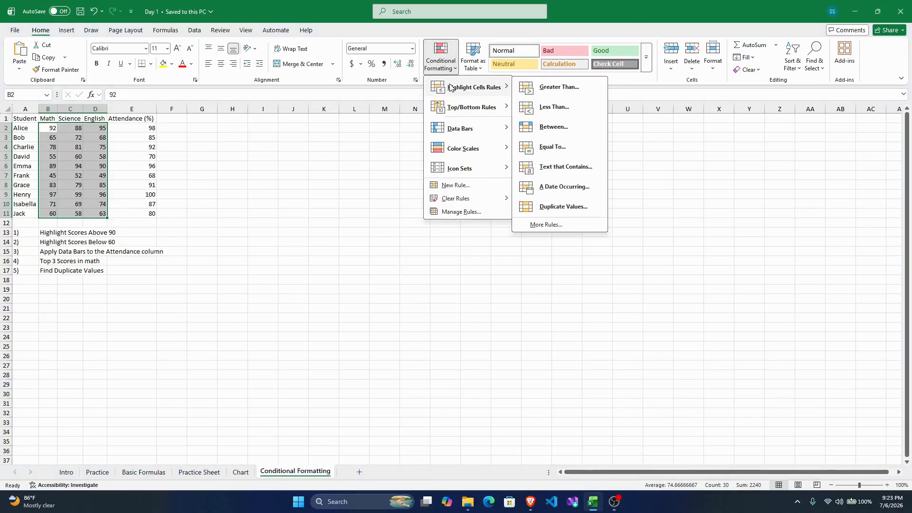
left_click(525, 90)
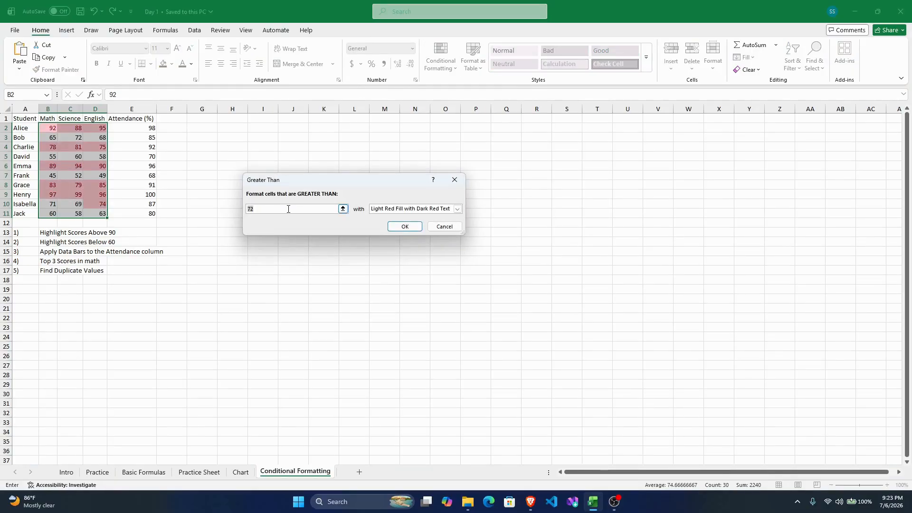
key("BackSpace")
type("90")
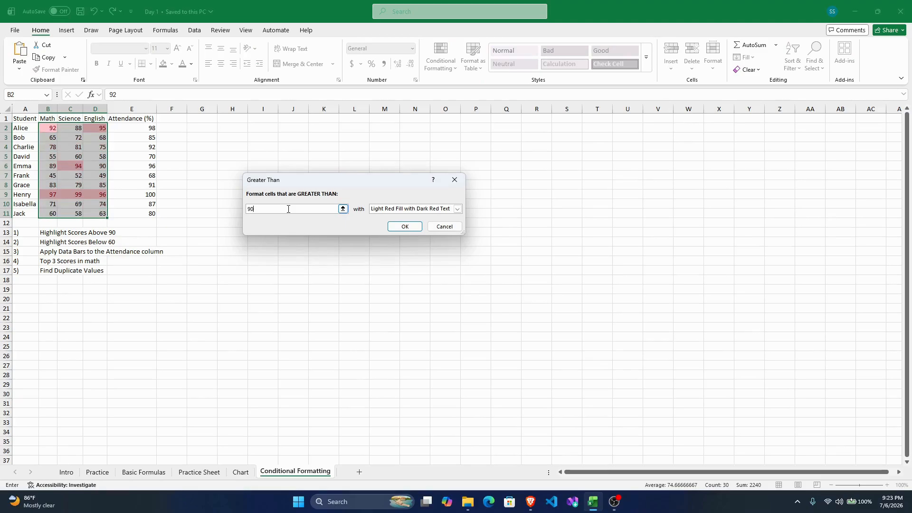
left_click(457, 209)
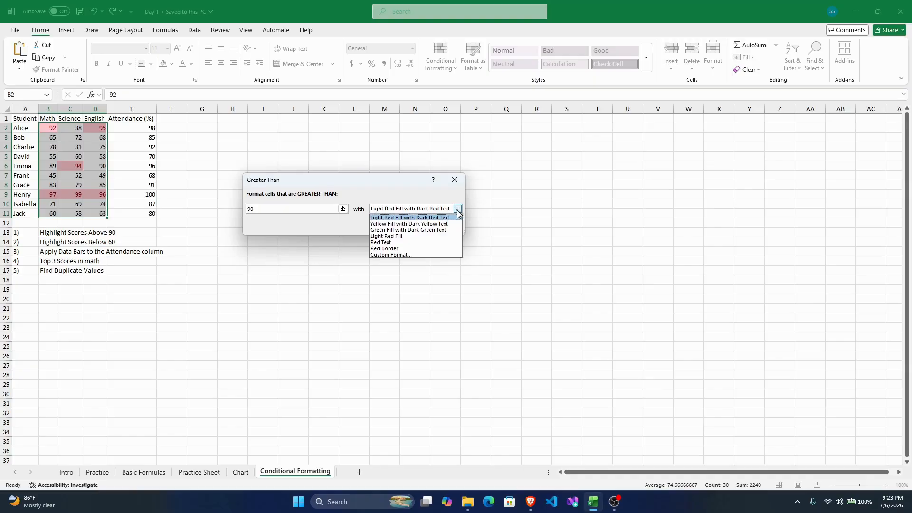
left_click(420, 231)
left_click(407, 226)
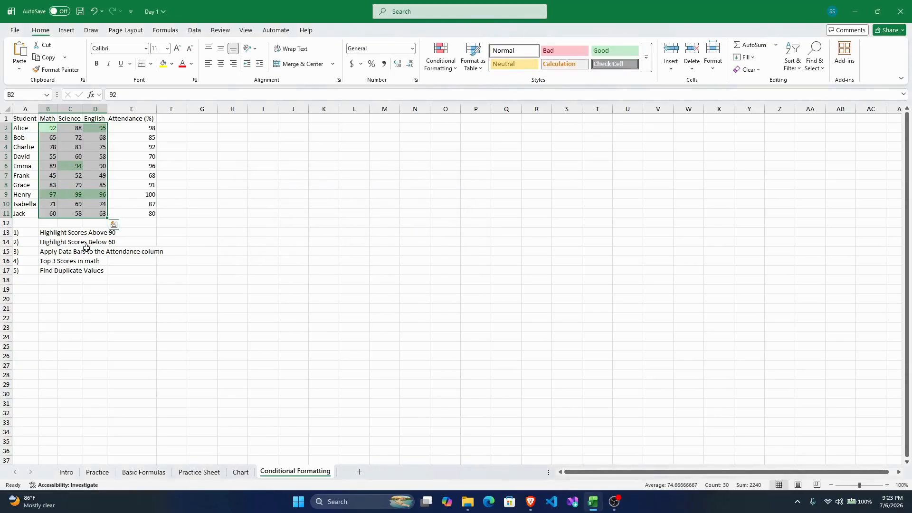
Highlight scores in B2:D11 less than 60 with Light Red Fill with Dark Red Text.
left_click(47, 241)
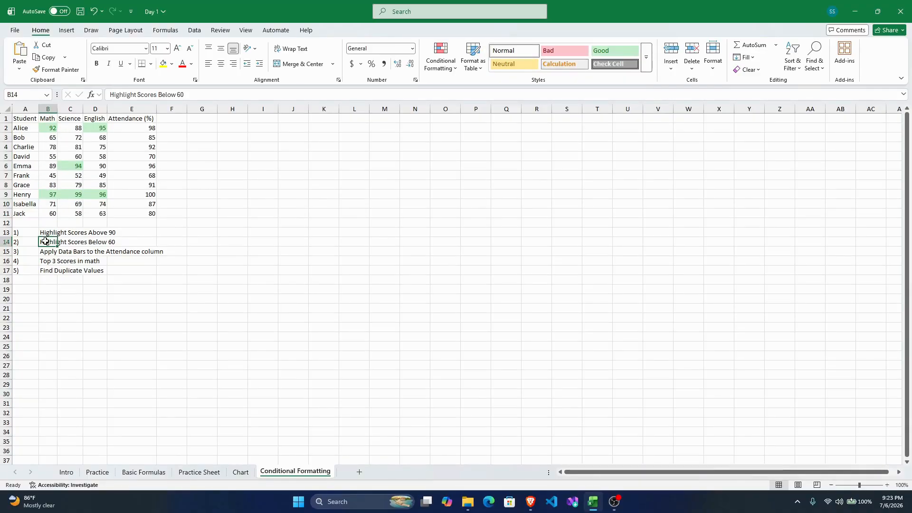
left_click_drag(55, 243, 89, 243)
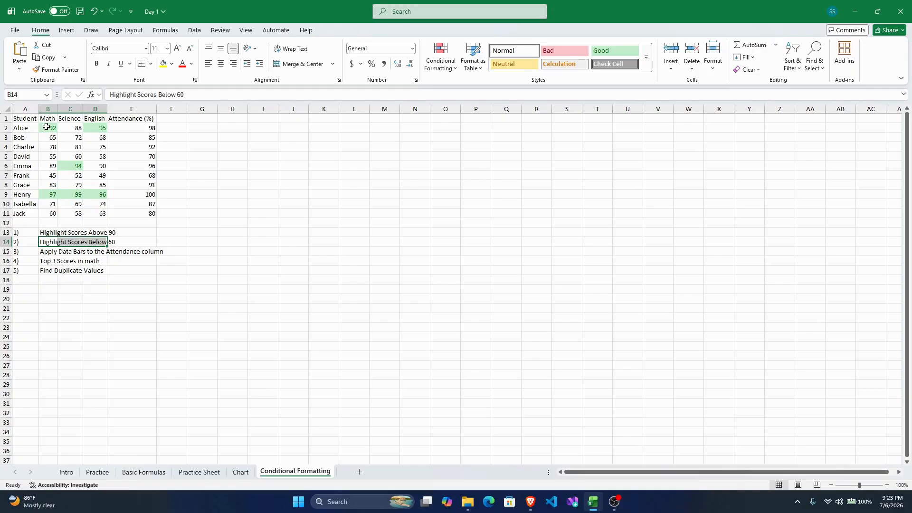
left_click_drag(46, 127, 94, 213)
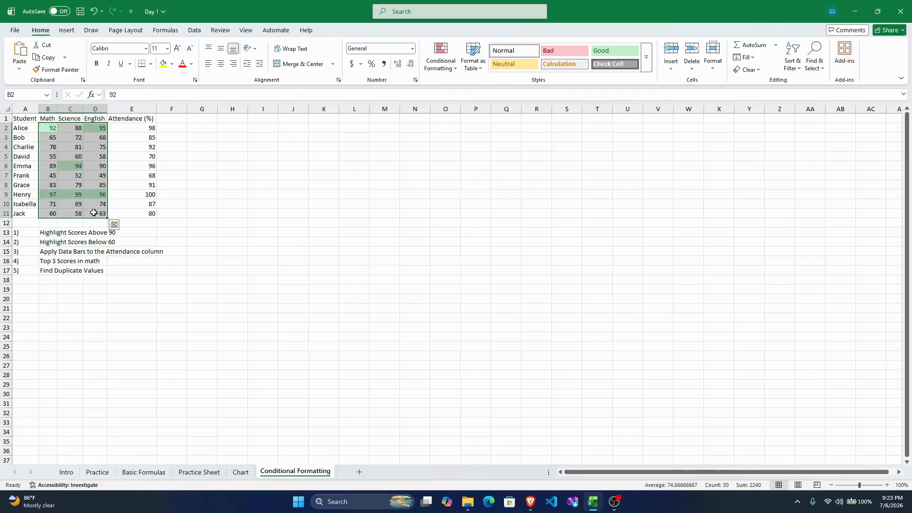
left_click(438, 64)
mouse_move(453, 87)
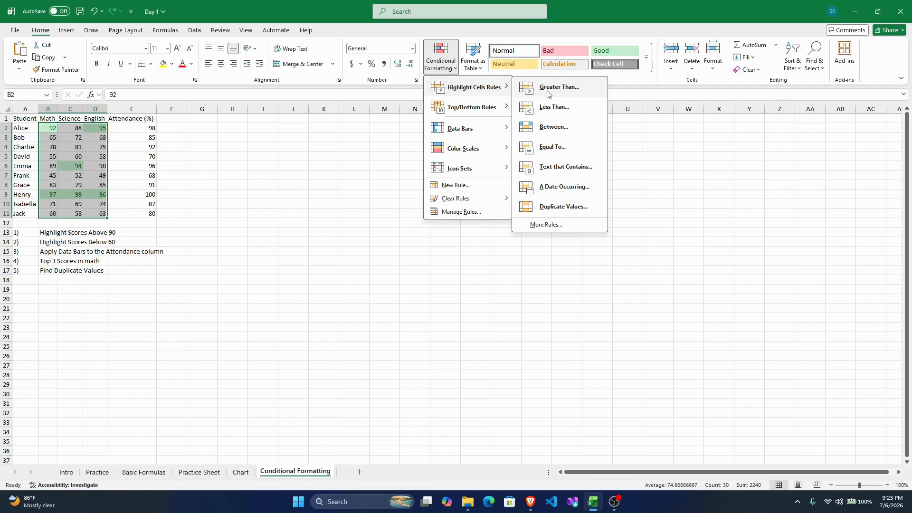
left_click(570, 109)
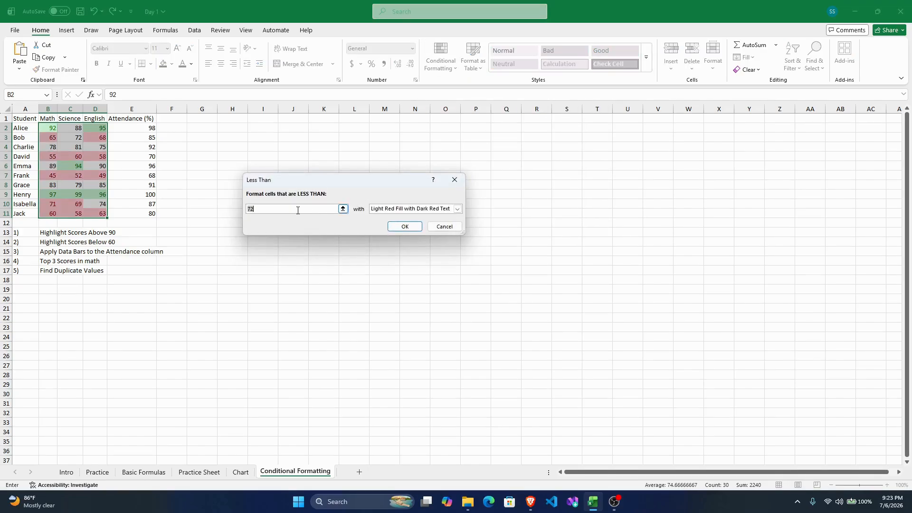
type("60")
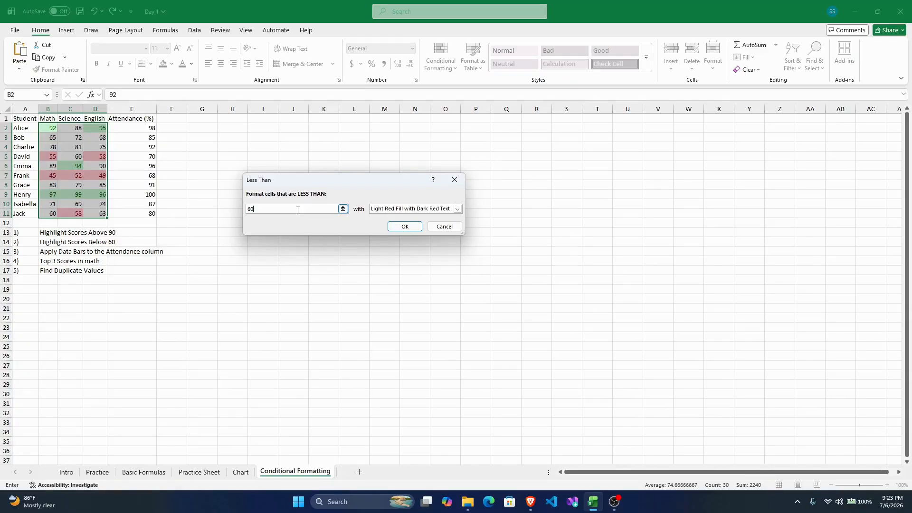
left_click(405, 227)
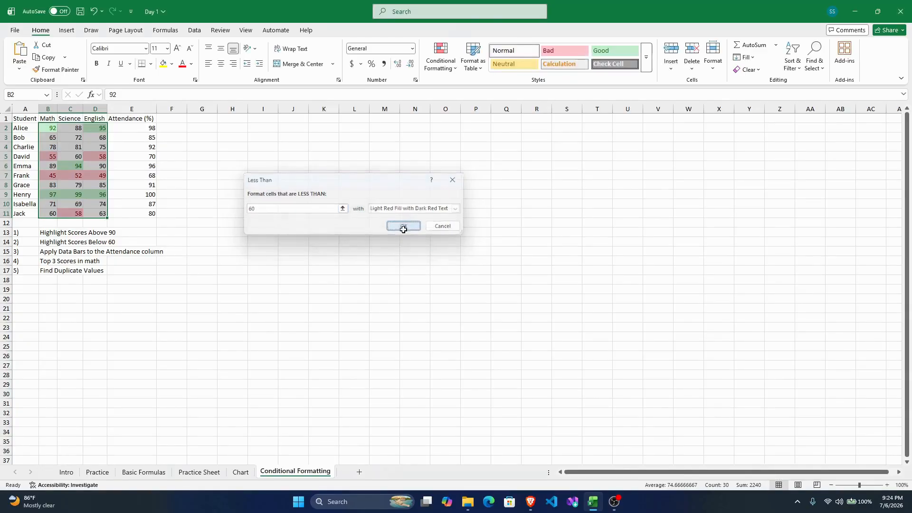
left_click(73, 223)
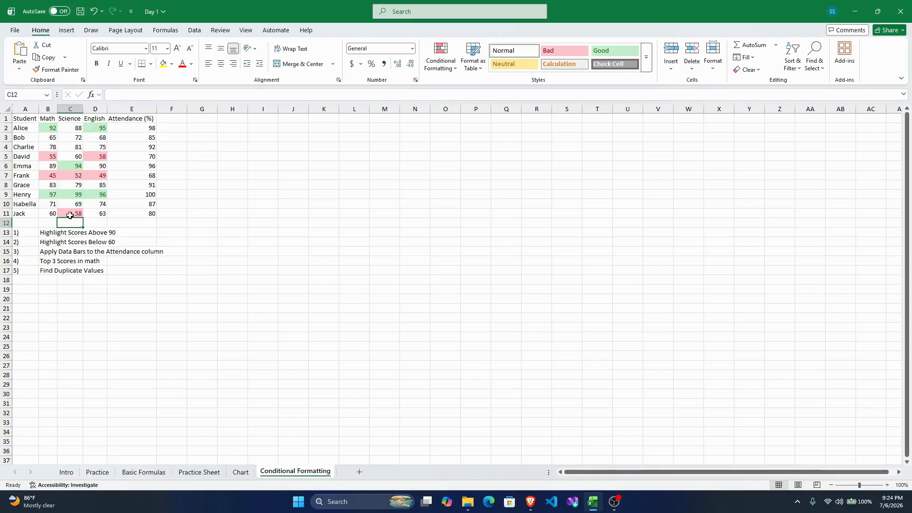
left_click(50, 175)
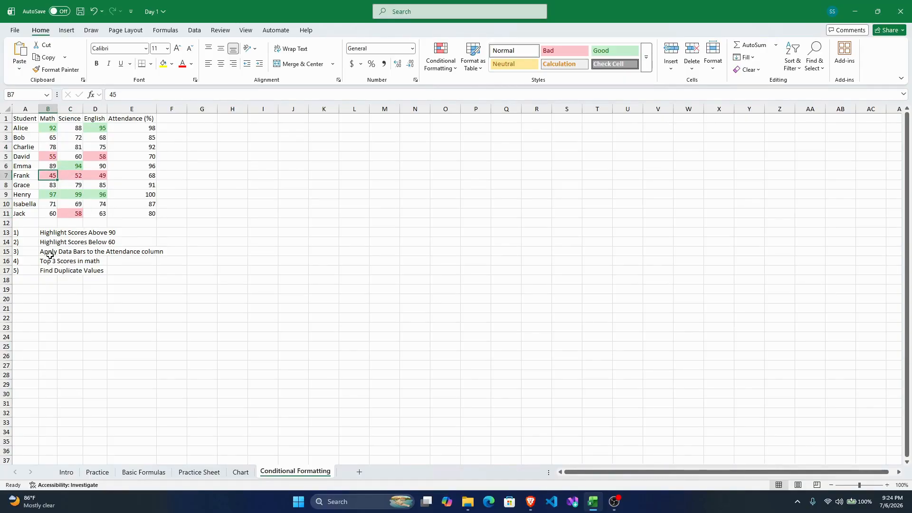
Apply green gradient-fill data bars to the Attendance (%) values in E2:E11.
left_click_drag(48, 253, 128, 250)
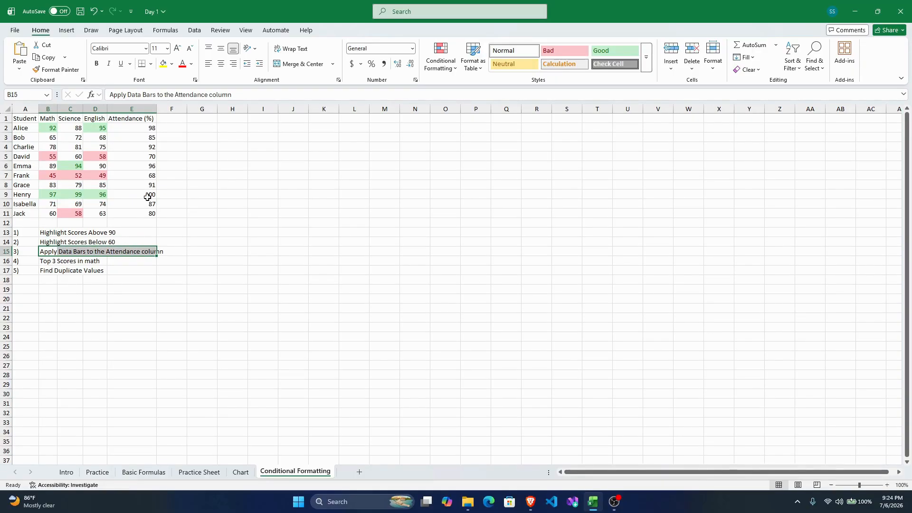
left_click_drag(144, 128, 143, 214)
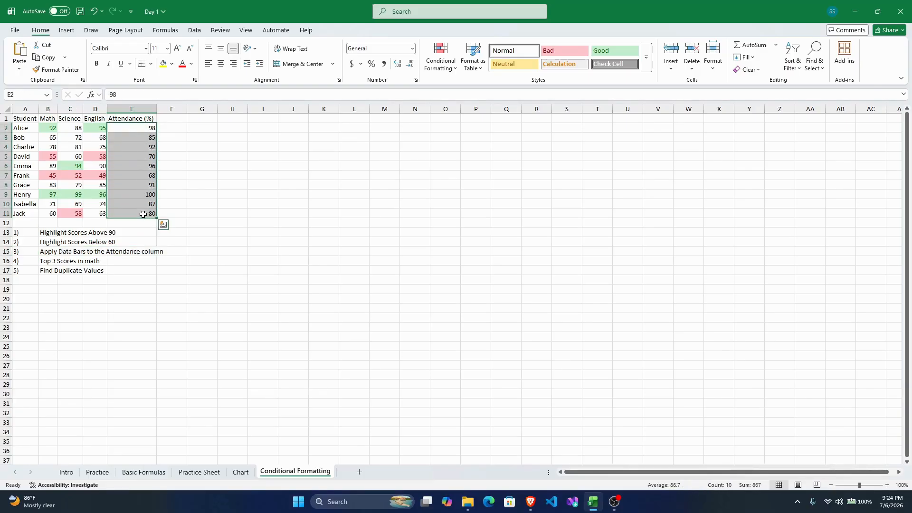
left_click(429, 71)
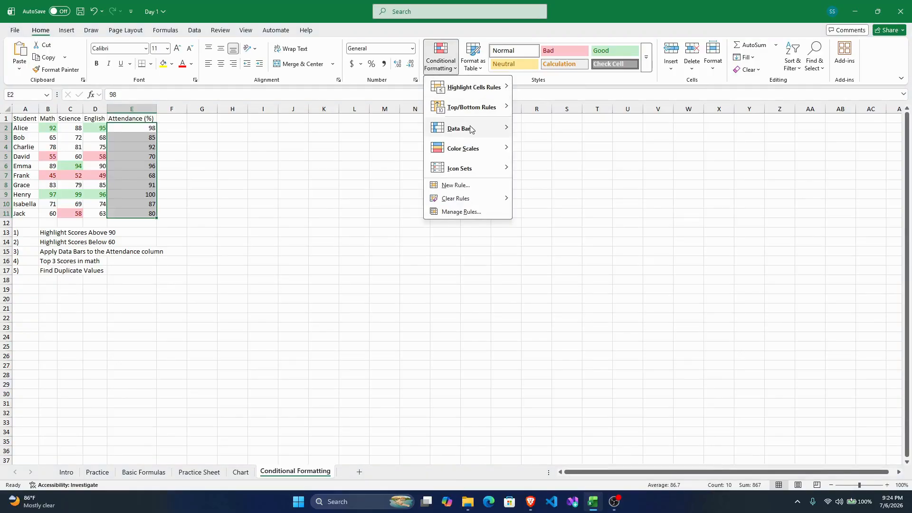
mouse_move(457, 129)
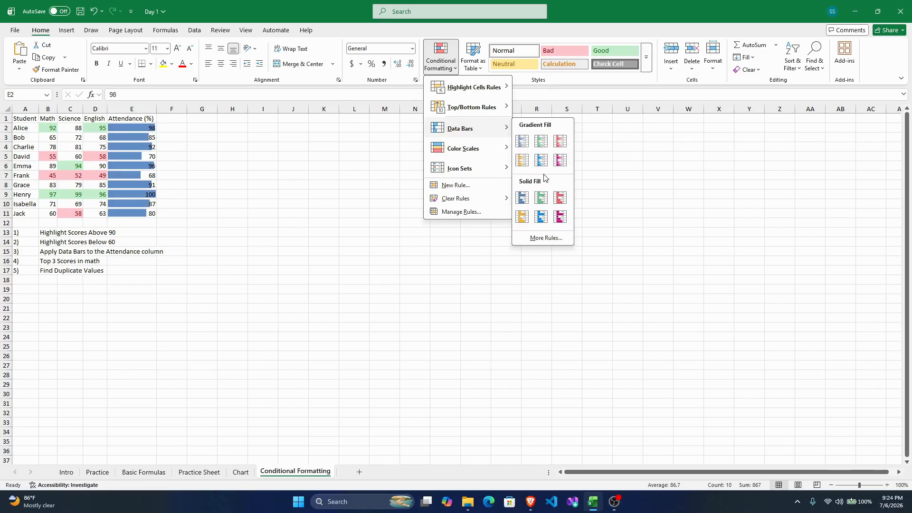
left_click(541, 145)
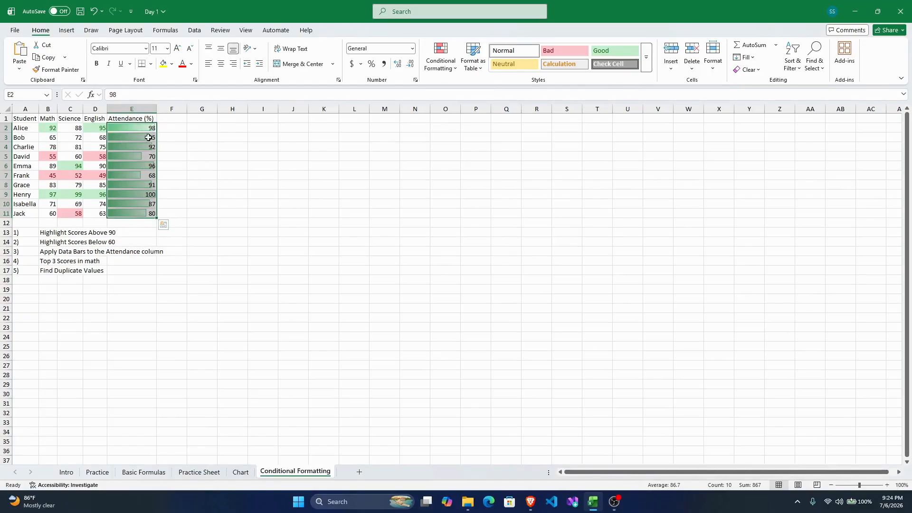
left_click(50, 280)
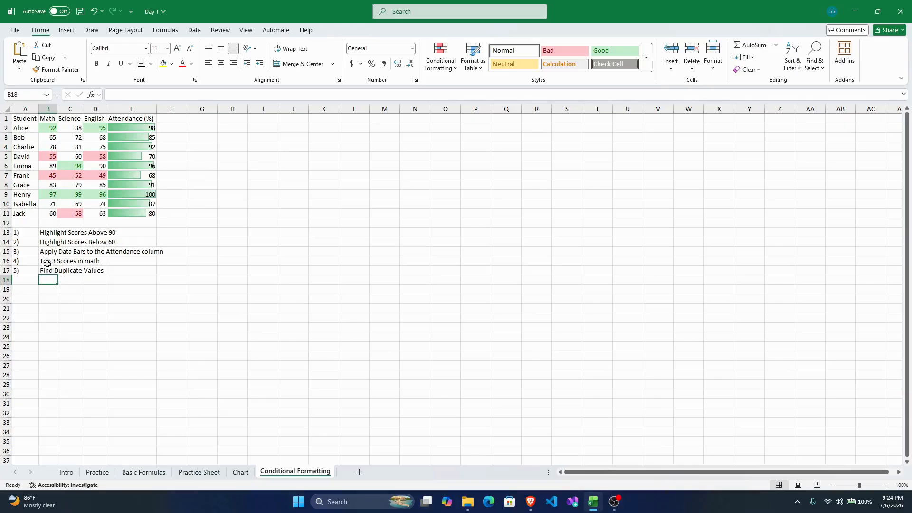
Start a Top 10 Items conditional formatting rule on the Math scores in B2:B11 with the rank count set to 3.
left_click_drag(47, 263, 95, 262)
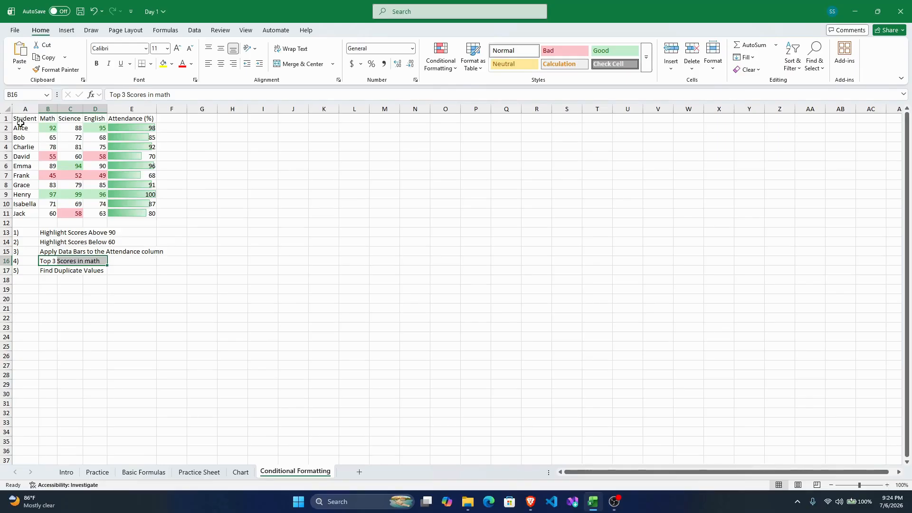
left_click_drag(21, 123, 20, 203)
left_click_drag(48, 128, 49, 214)
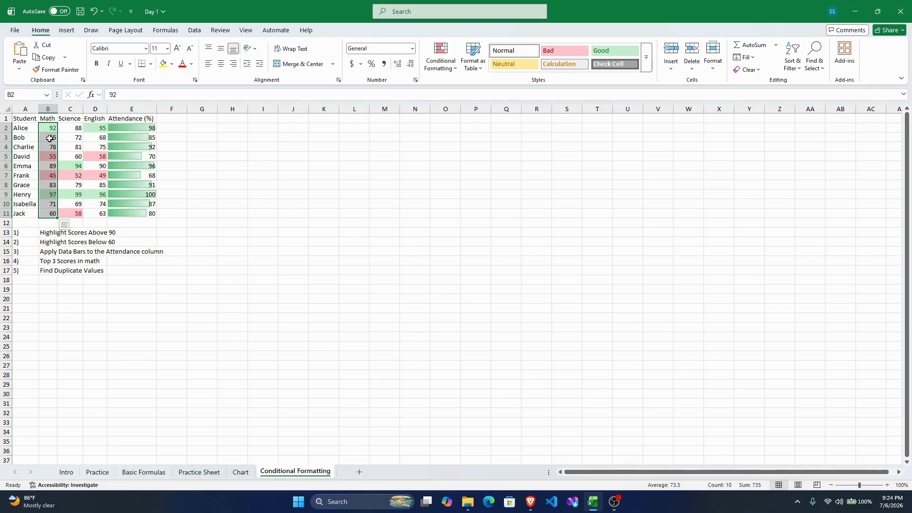
left_click(442, 72)
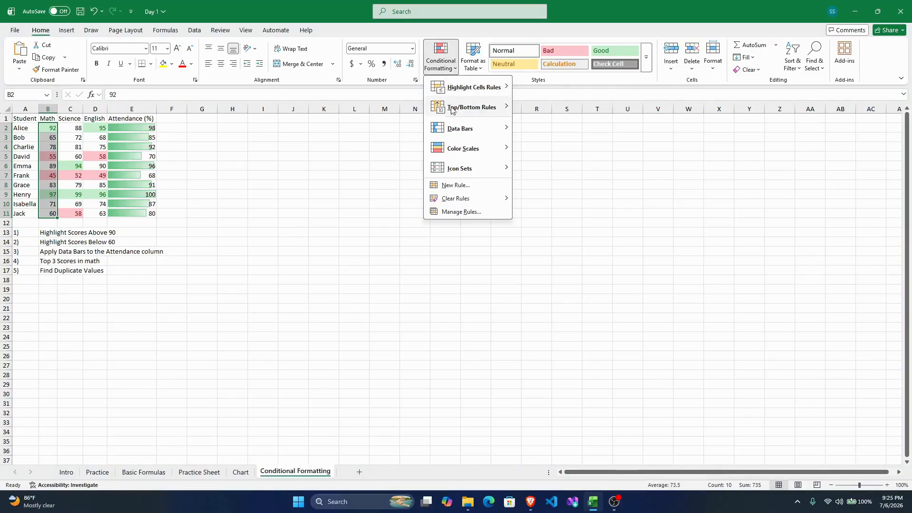
mouse_move(451, 113)
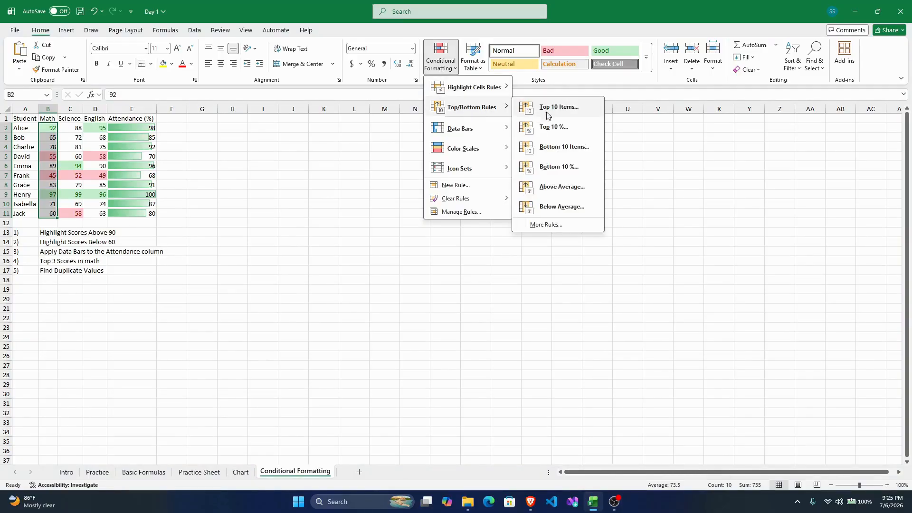
left_click(560, 108)
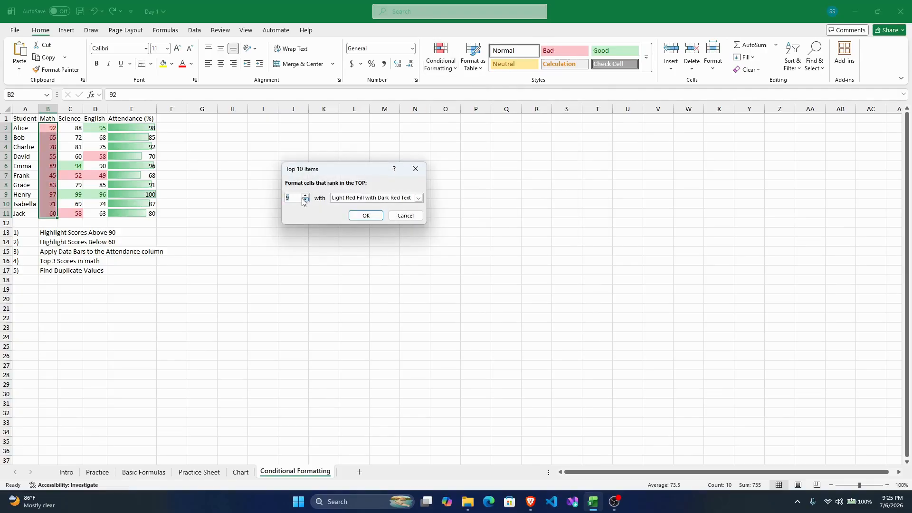
left_click(305, 199)
left_click(305, 200)
left_click(305, 199)
left_click(305, 199)
left_click(305, 200)
left_click(305, 200)
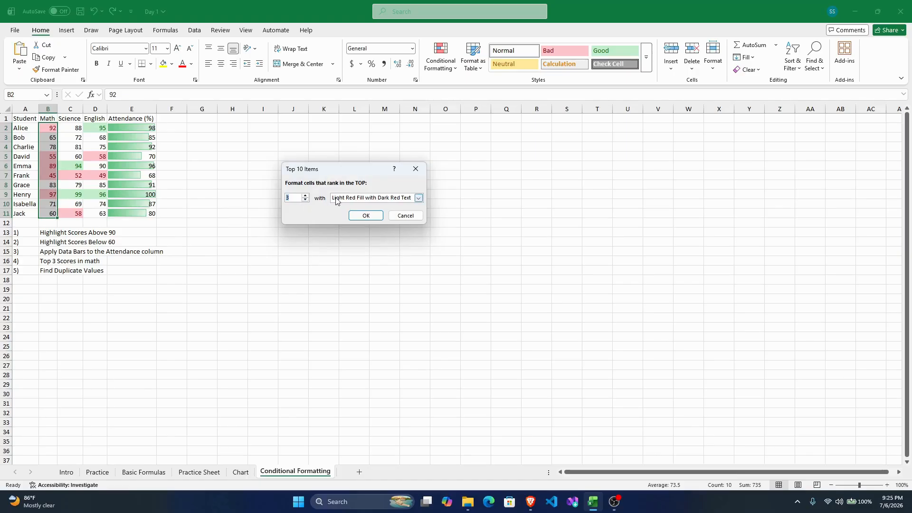
Format the top 3 Math scores with Yellow Fill with Dark Yellow Text, apply the rule and check the highlighted cells.
left_click(419, 198)
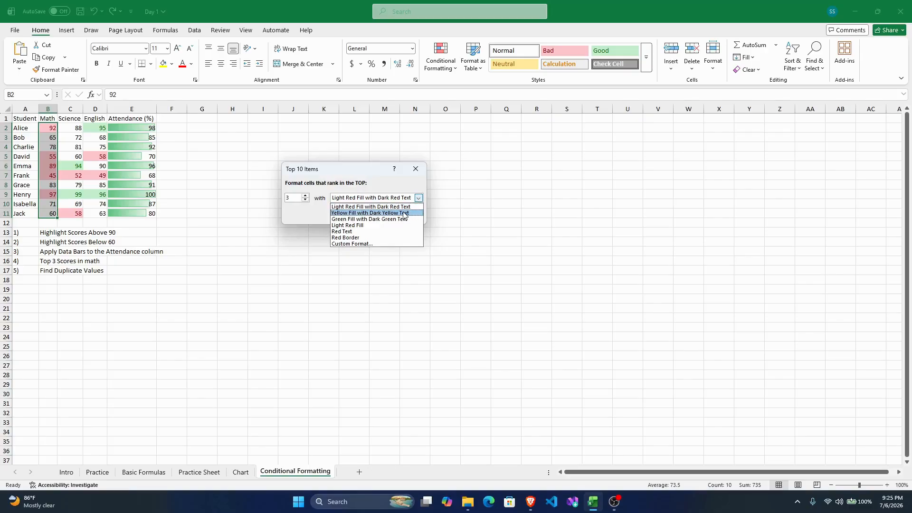
left_click(404, 213)
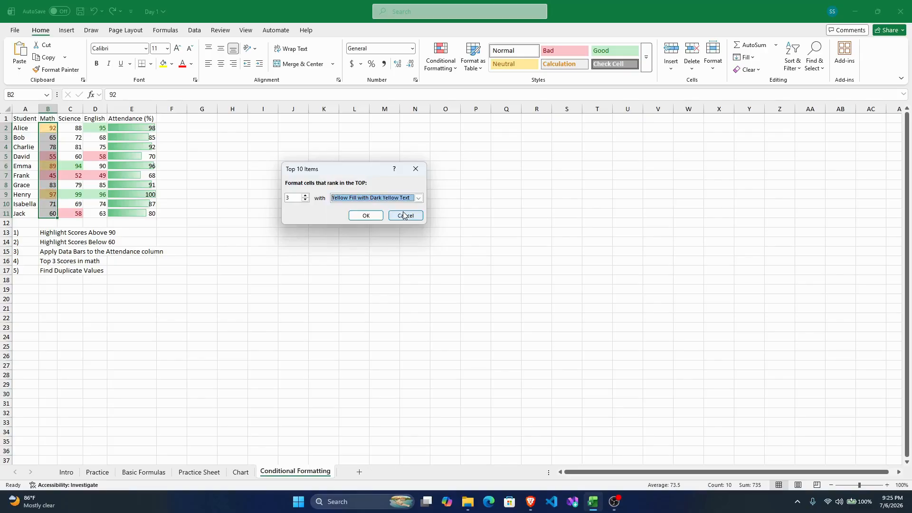
left_click(366, 215)
left_click(95, 204)
left_click(48, 202)
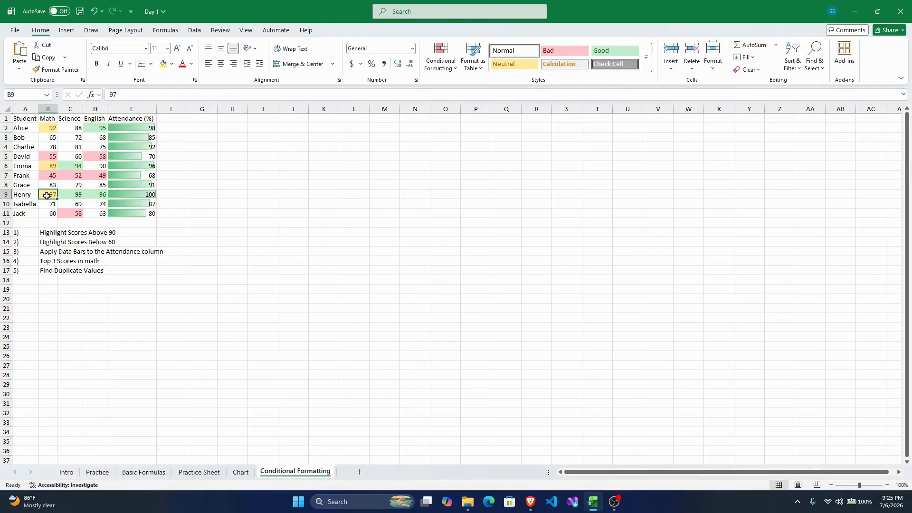
left_click(47, 167)
left_click(50, 127)
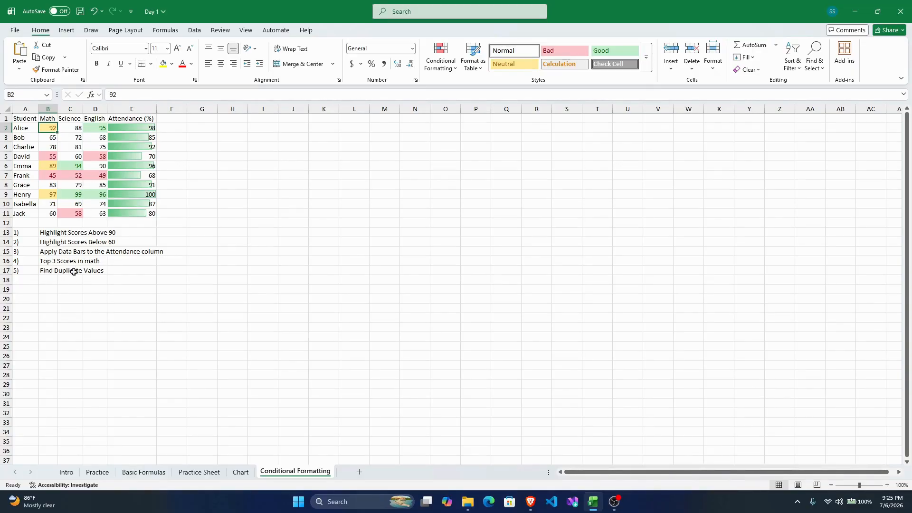
Set the English score in D11 to 74.
left_click(97, 213)
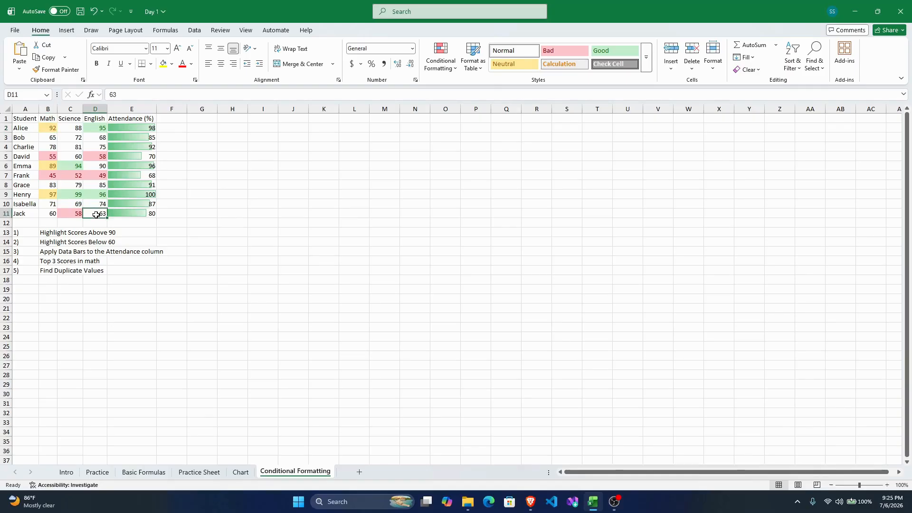
double_click(97, 214)
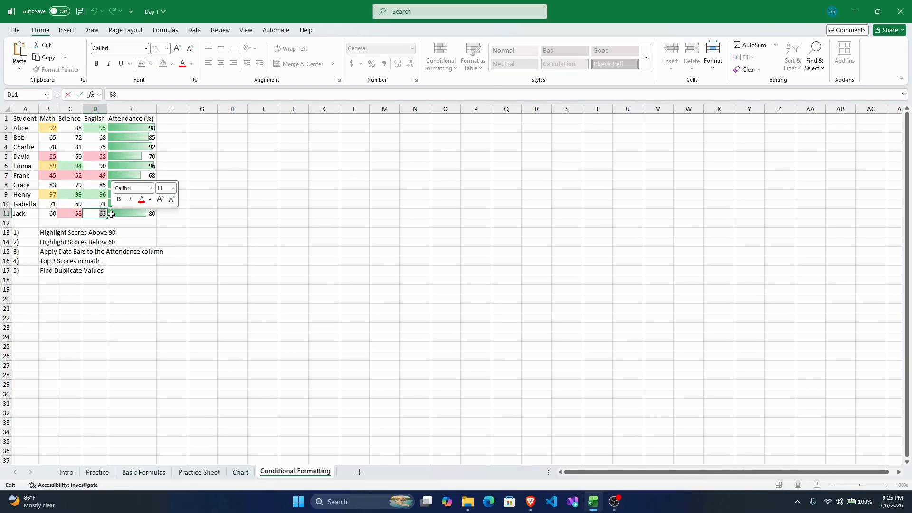
type("74")
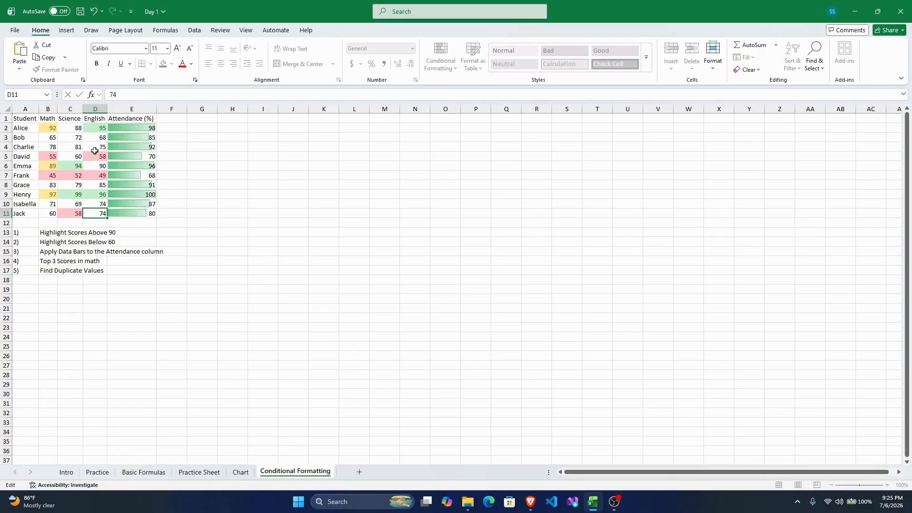
Mark duplicate values among the Math, Science and English scores in B2:D11 with a Red Border.
left_click_drag(93, 129, 54, 212)
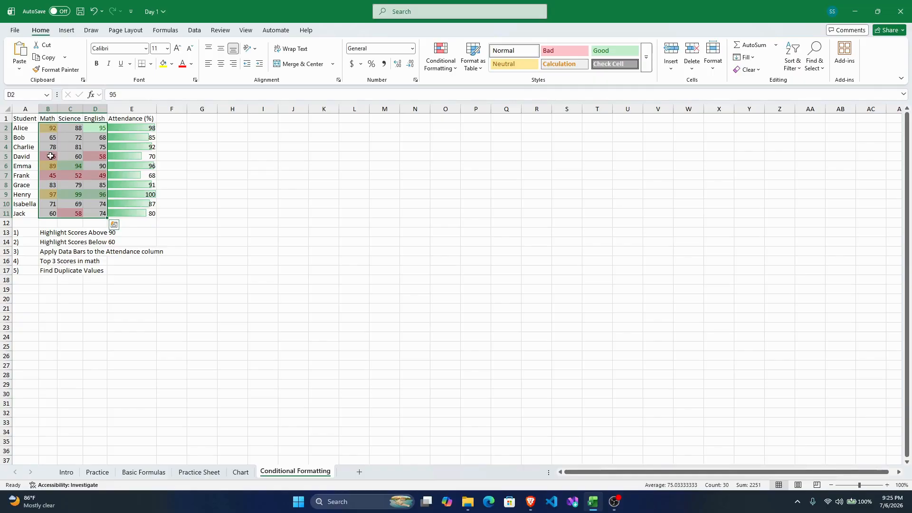
left_click(436, 70)
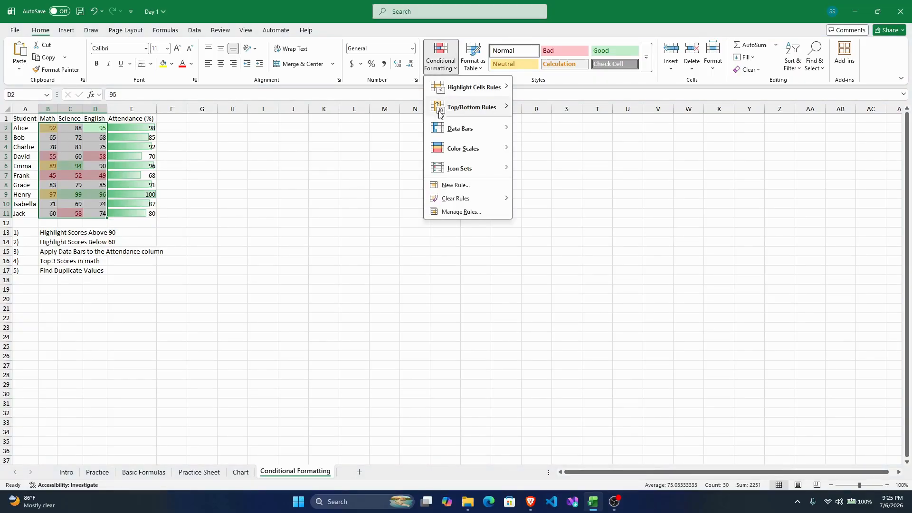
mouse_move(448, 92)
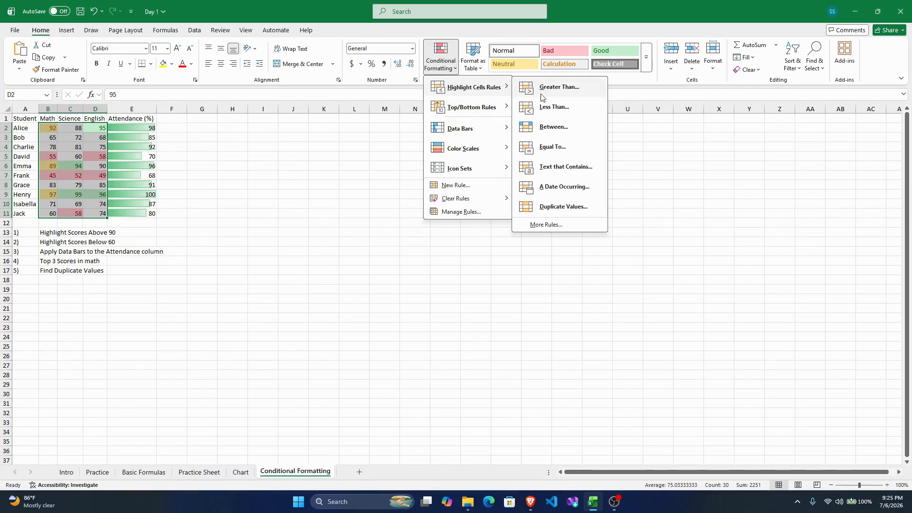
left_click(558, 211)
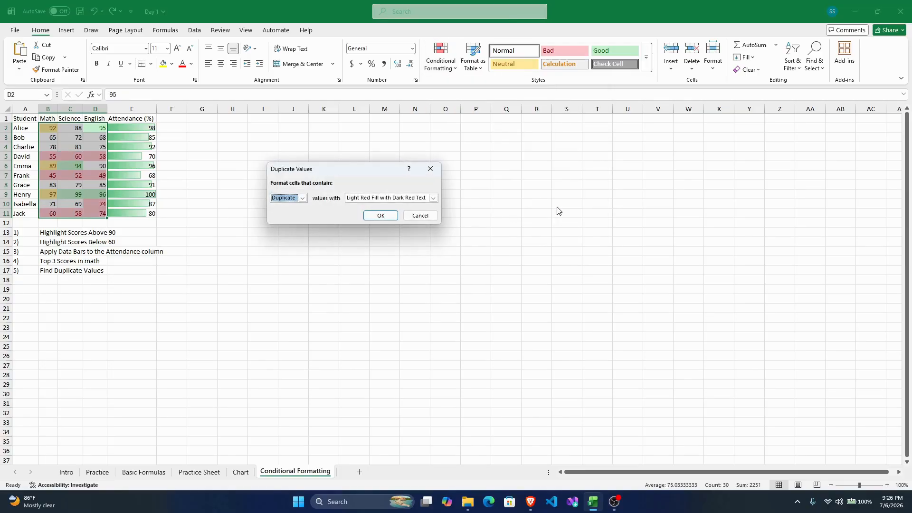
left_click(434, 199)
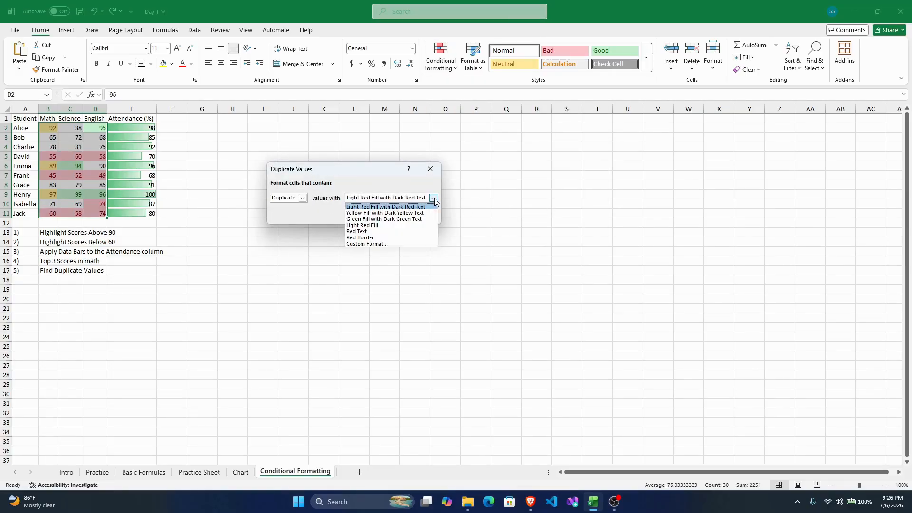
left_click(372, 237)
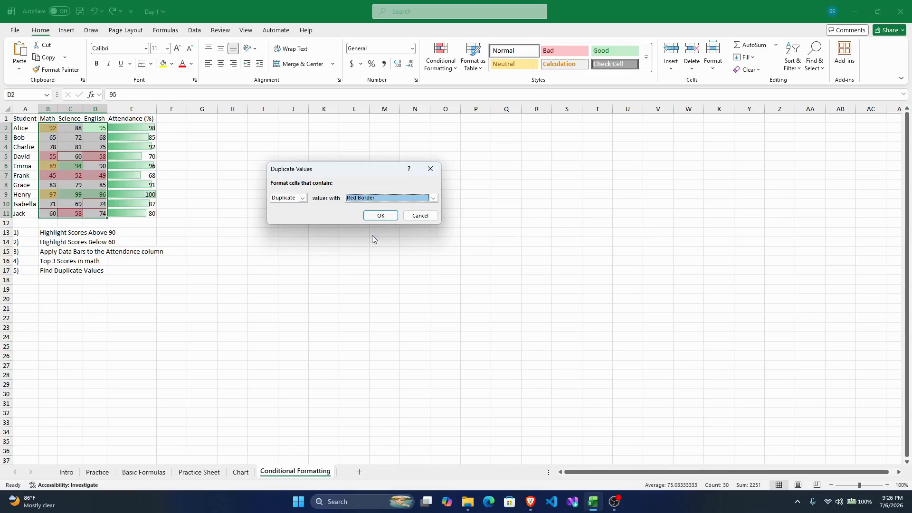
left_click(381, 215)
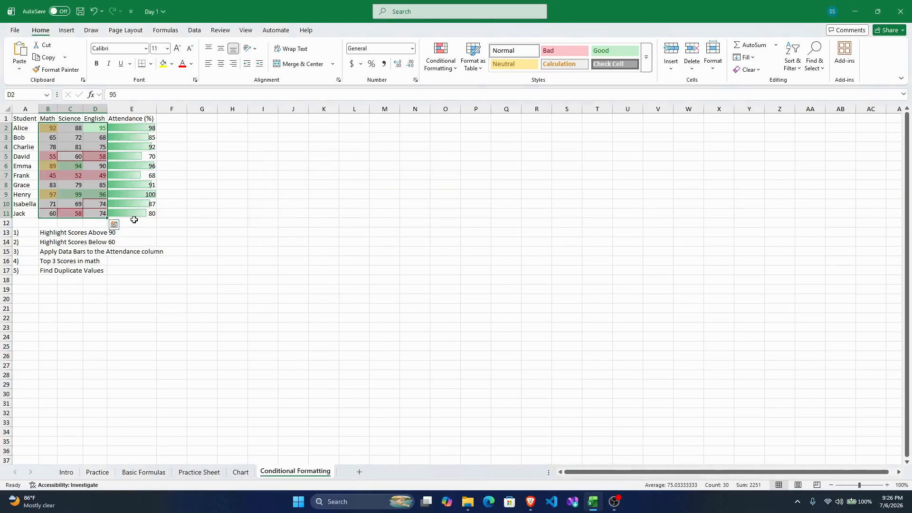
left_click(170, 224)
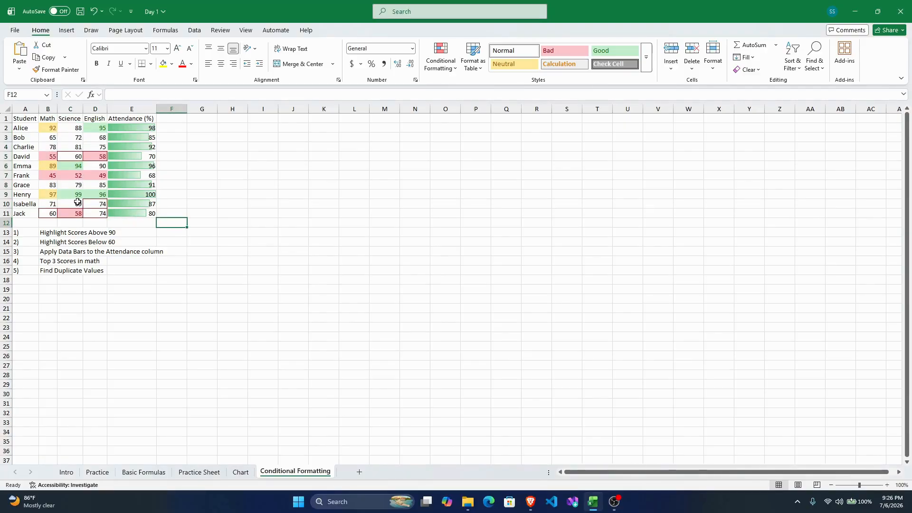
Examine the duplicate formatting across B2:D11, checking cells C5, B11, D10 and D11.
left_click_drag(48, 128, 96, 213)
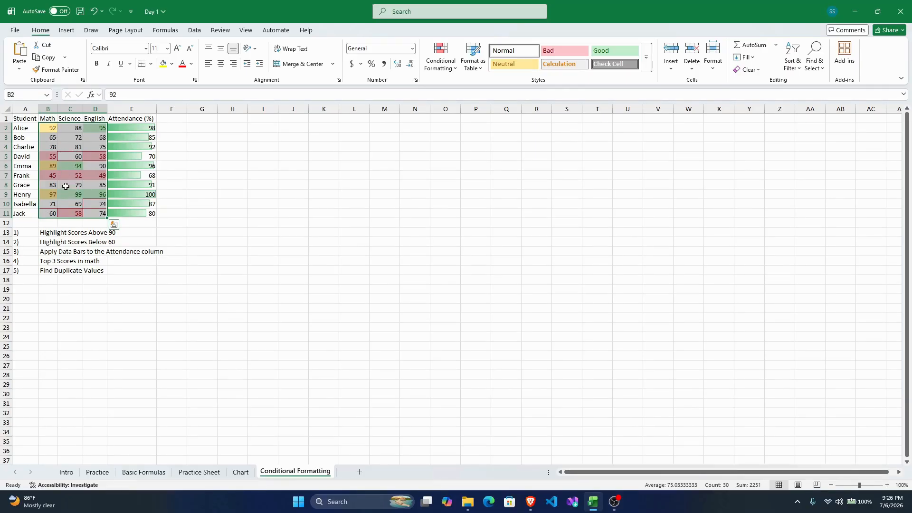
left_click(69, 157)
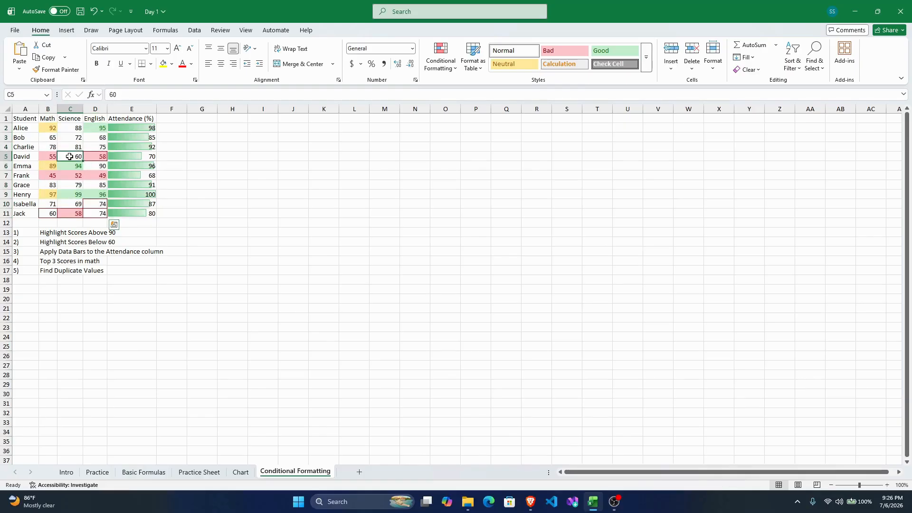
left_click(42, 213)
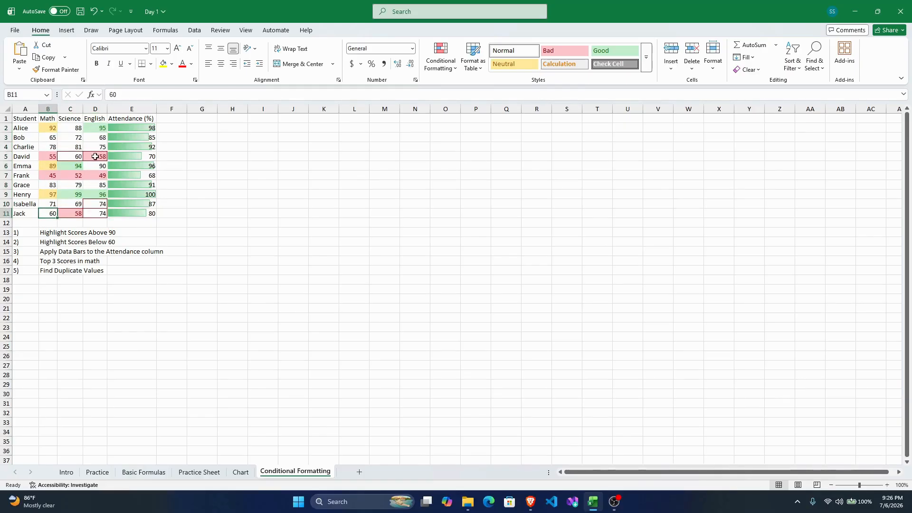
left_click(94, 205)
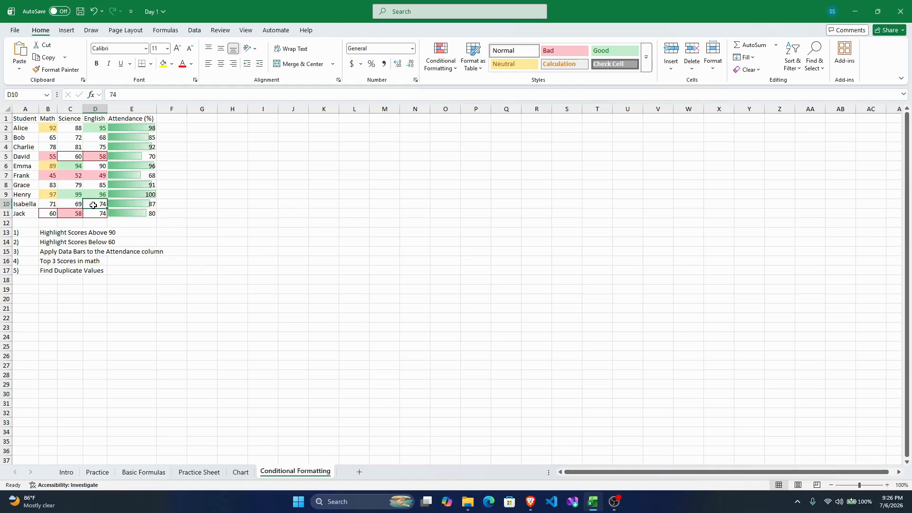
left_click(93, 214)
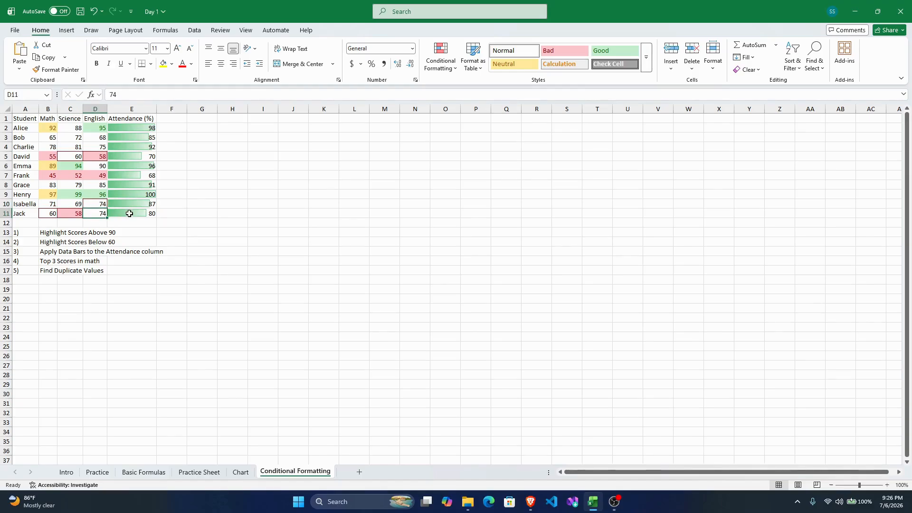